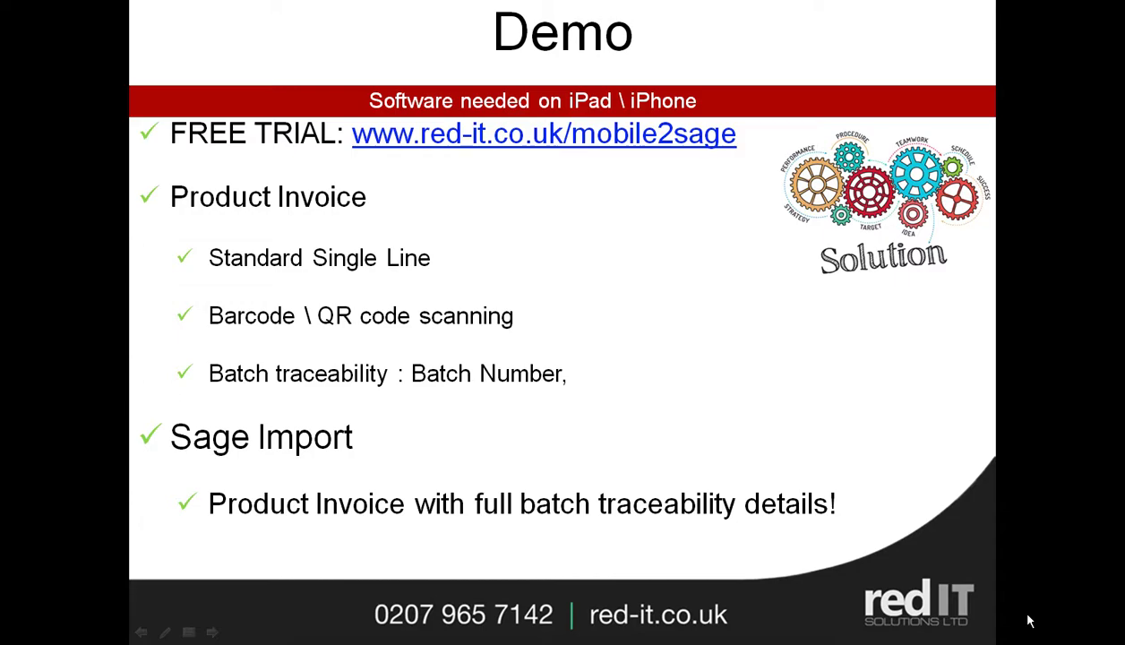
Step: In the beef QR catalogue, highlight batch 224001, quantity 01.00, use-by 01/12/2018 and code 31002
key(alt+Tab)
key(alt+Tab)
key(alt+Tab)
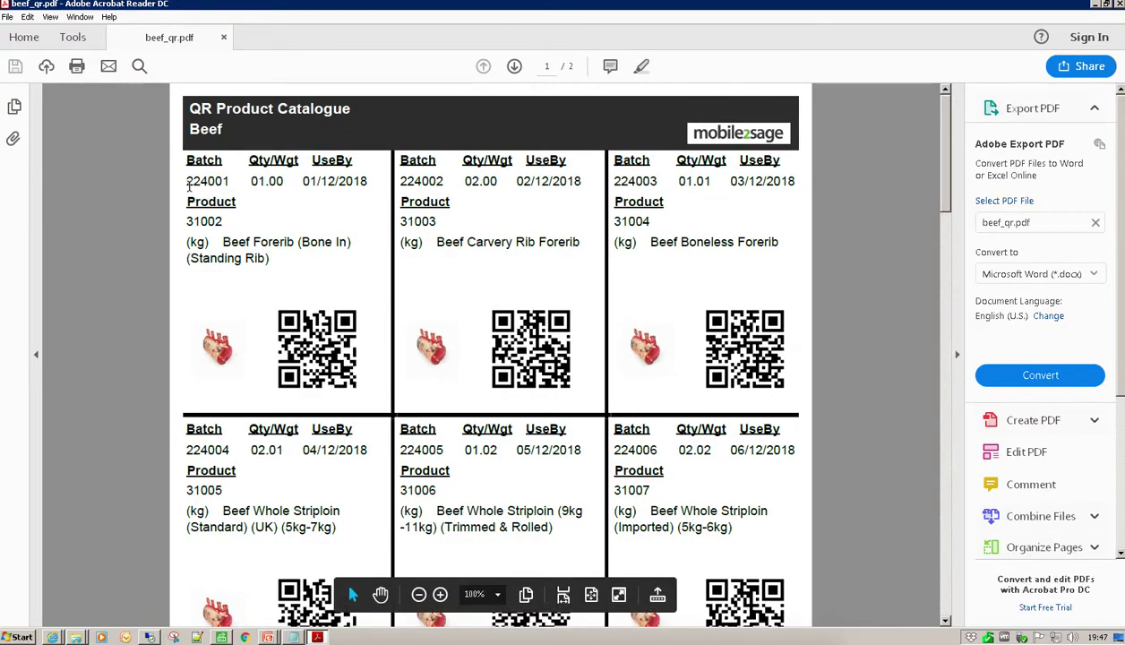
drag(227, 184, 172, 184)
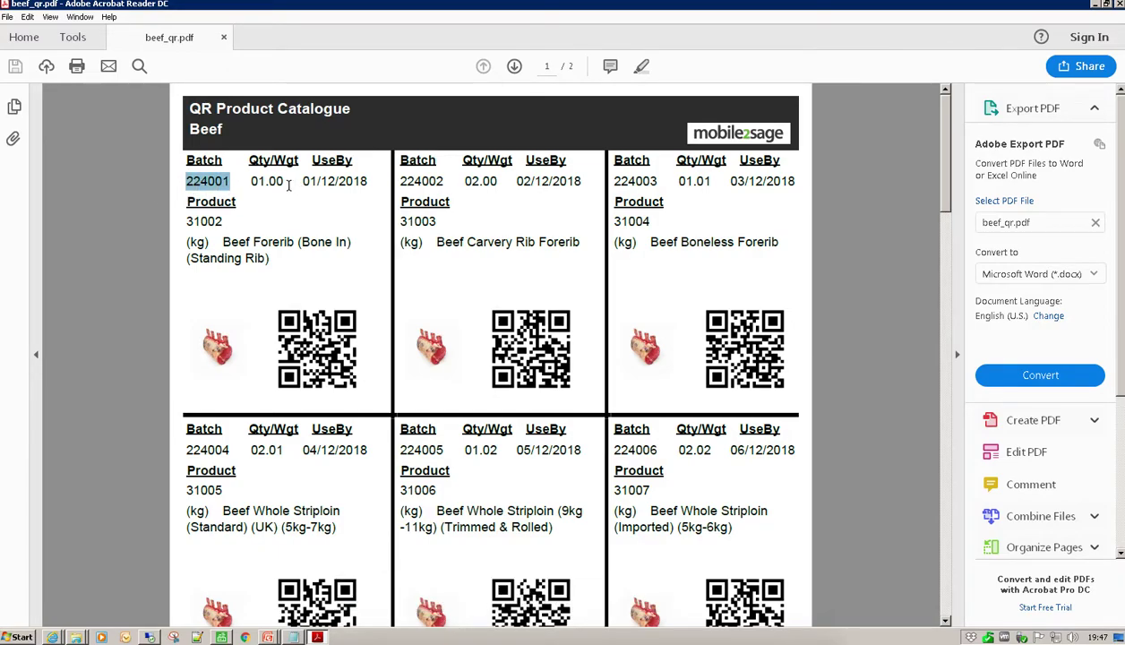
drag(285, 183, 251, 183)
click(350, 186)
drag(352, 190, 302, 187)
click(222, 228)
drag(224, 231, 184, 225)
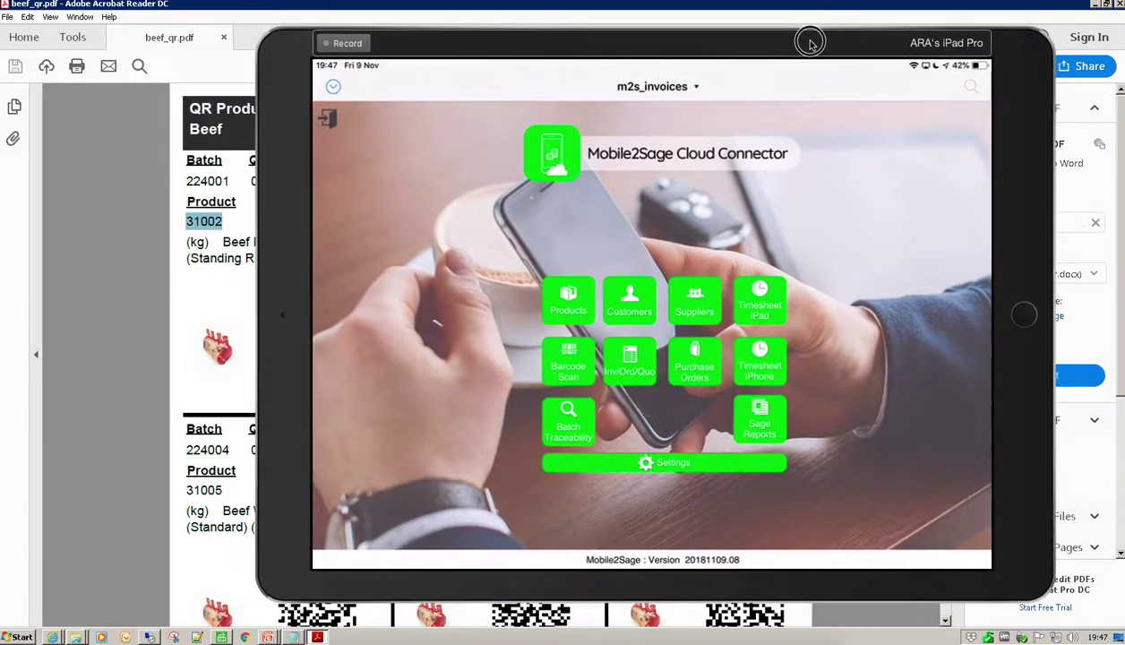
drag(810, 42, 917, 40)
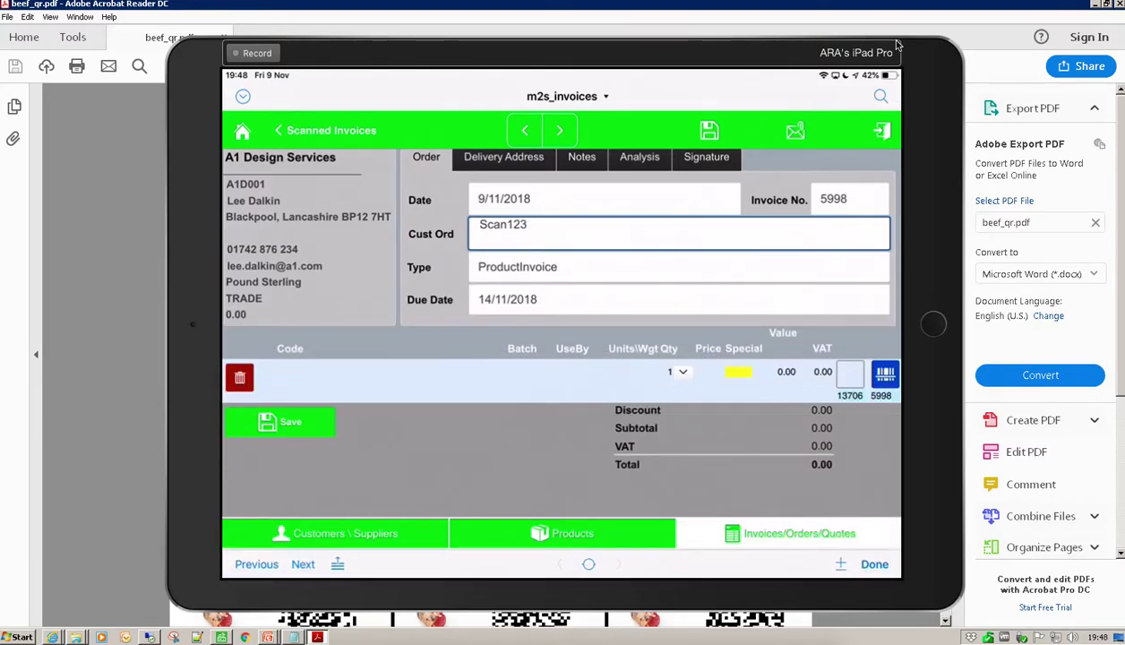
Step: Move the iPad mirror window further right to reveal the catalogue
drag(717, 52, 941, 53)
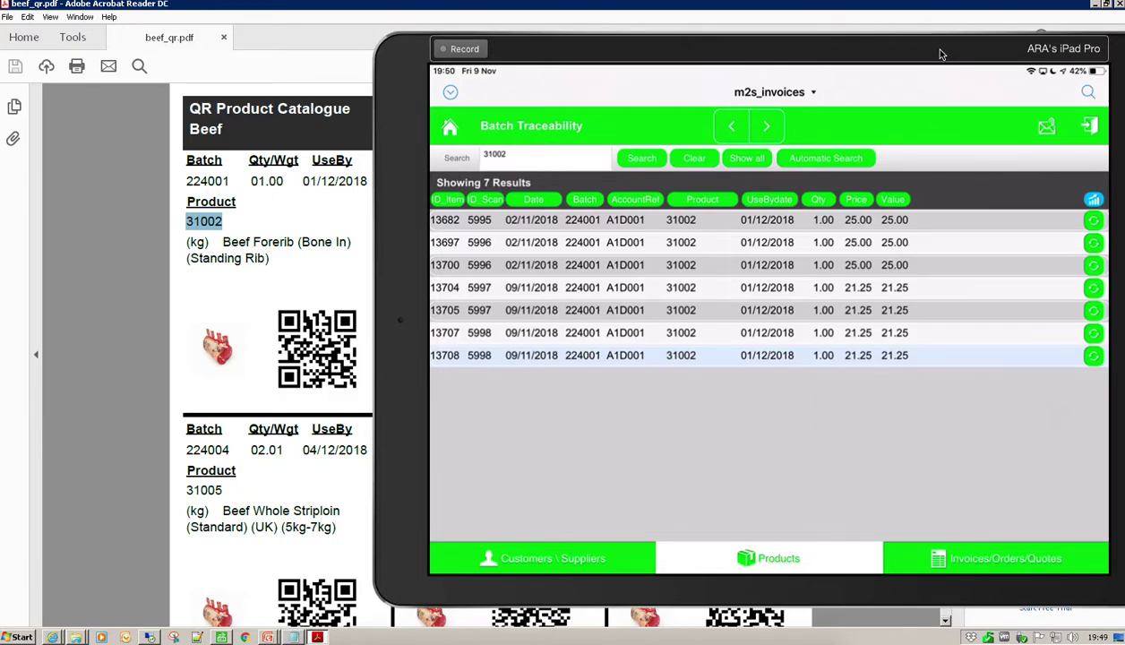
Step: Drag the iPad mirror window off the screen
drag(941, 54, 0, 56)
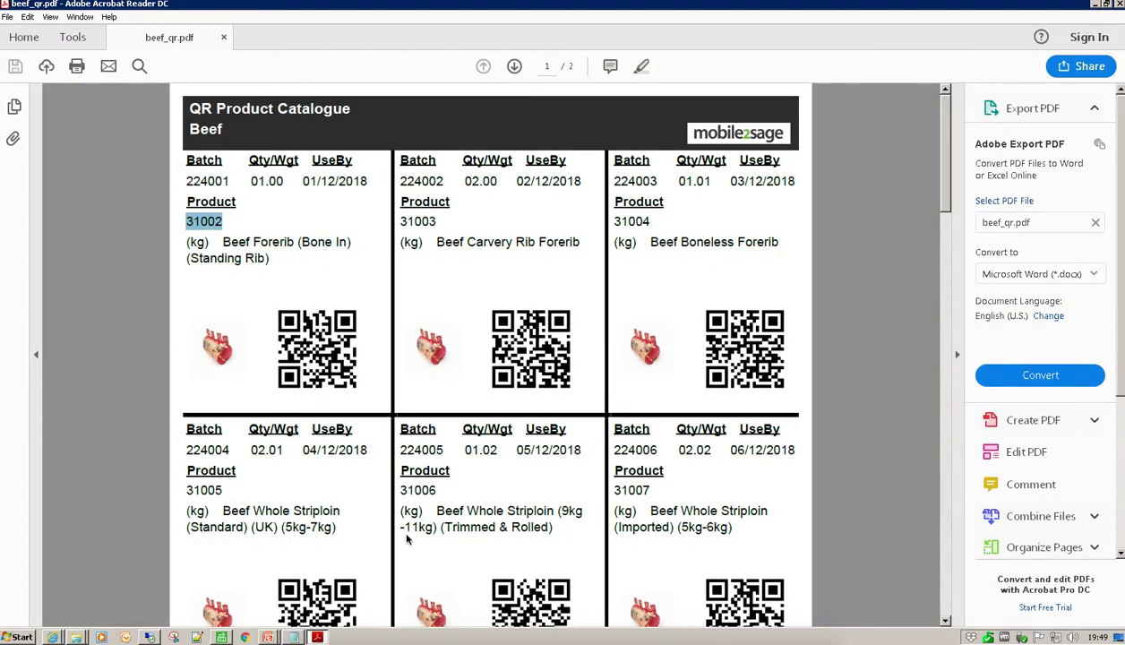
Step: Check the Sage 50 invoice list ending at invoice 39, then switch to Outlook mail
click(221, 637)
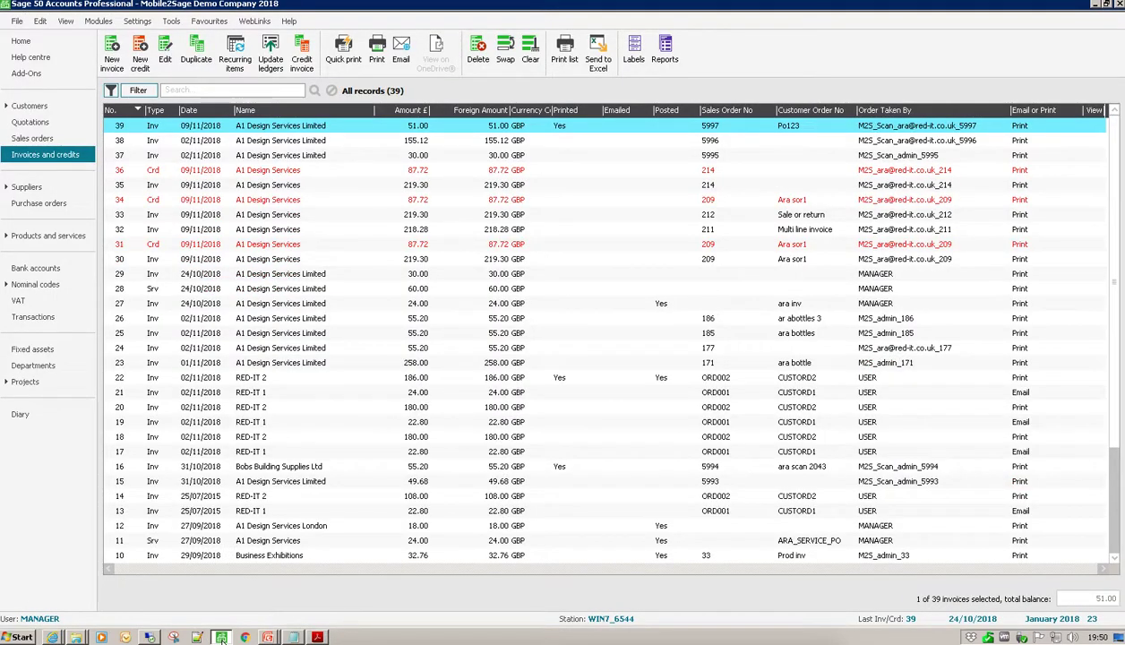
click(52, 638)
click(54, 612)
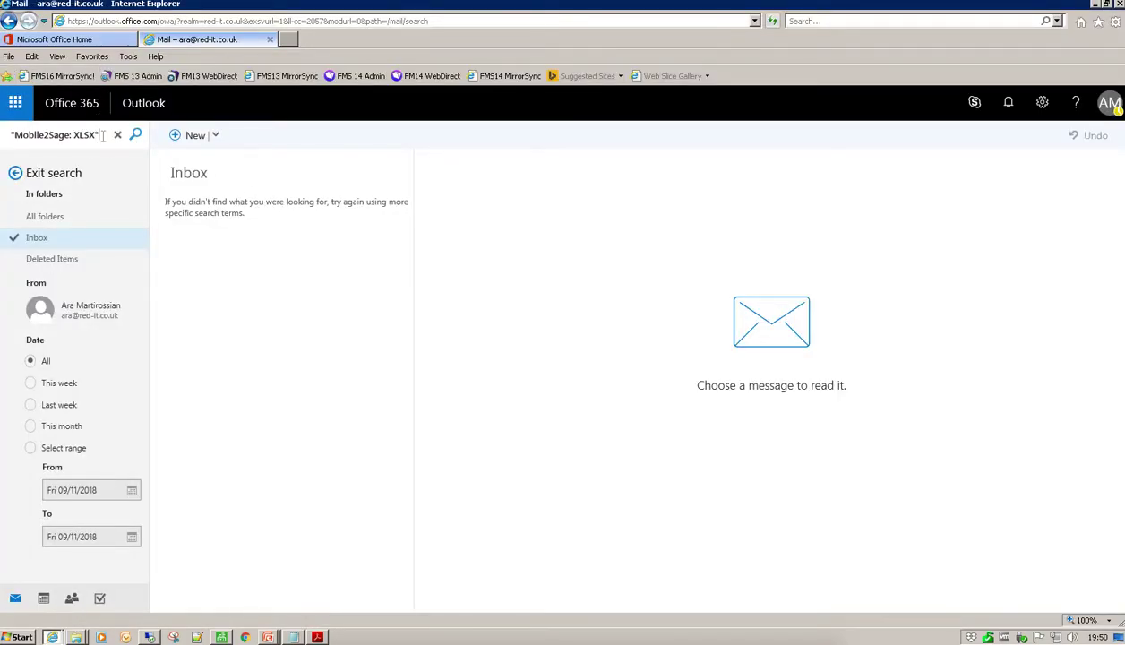
Step: Find the 'Mobile2Sage: XLSX' email and download its ProductInvoices.xlsx attachment
click(135, 135)
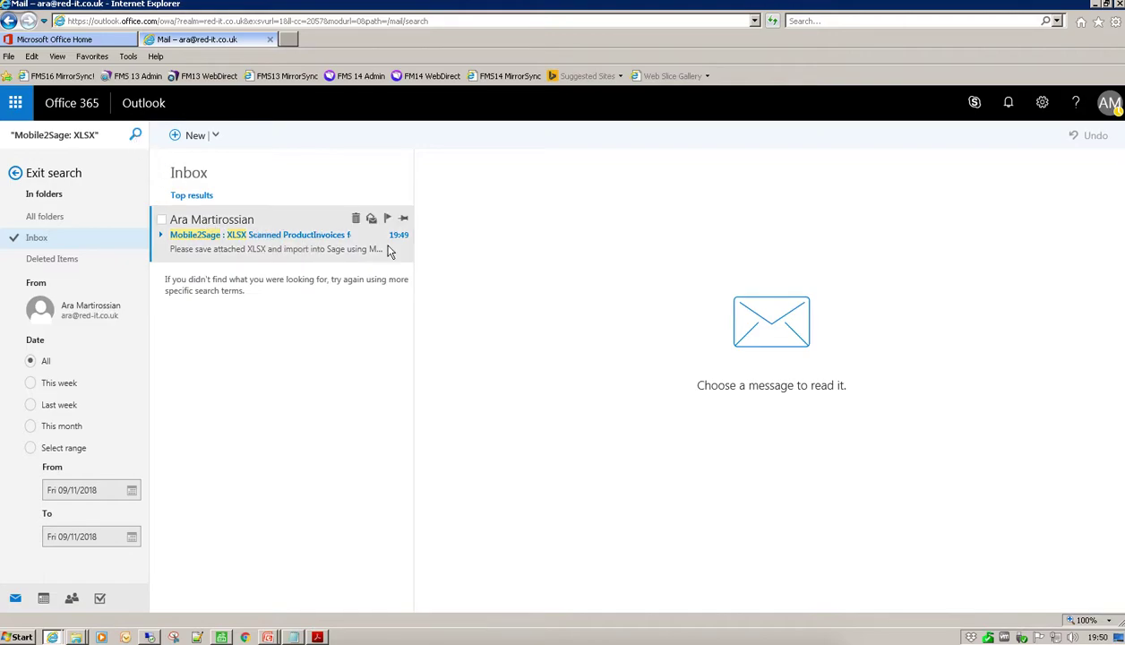
click(391, 252)
click(652, 331)
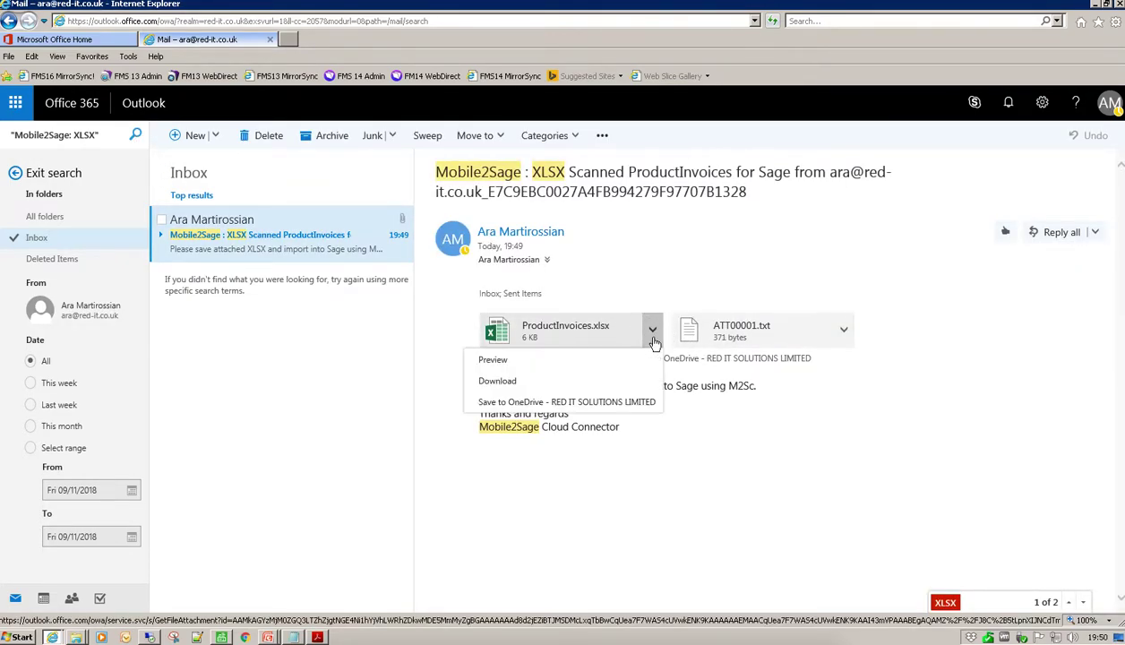
click(562, 390)
Step: Save the download into csv_m2s, replacing the old copy, and bring up the Desktop Icons folder
click(562, 382)
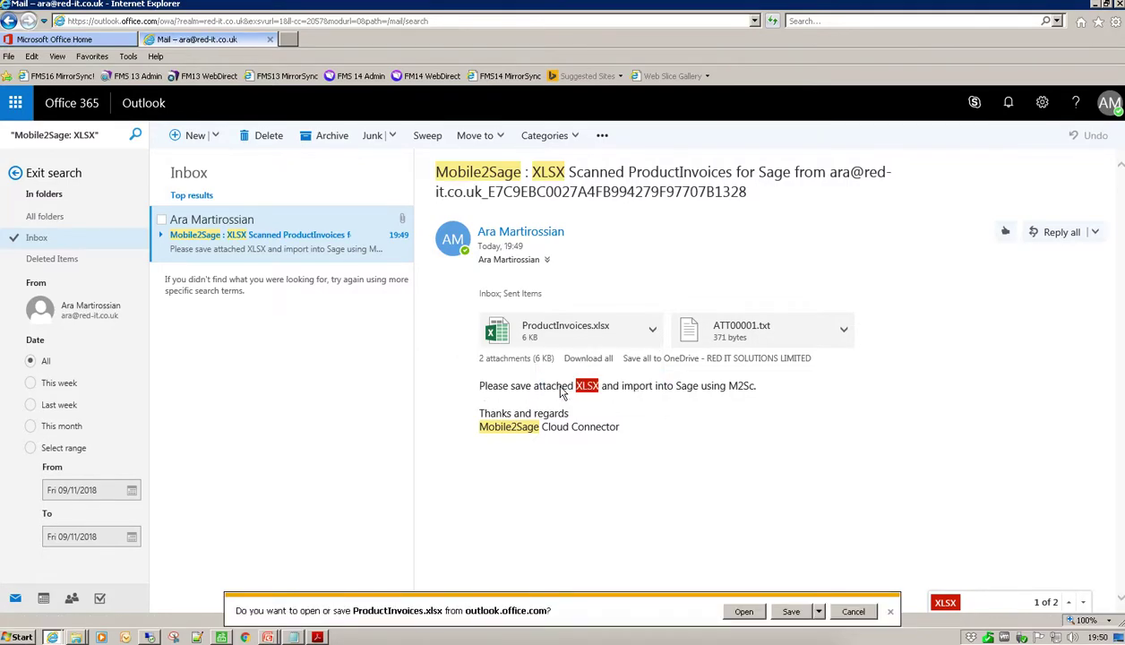
click(819, 612)
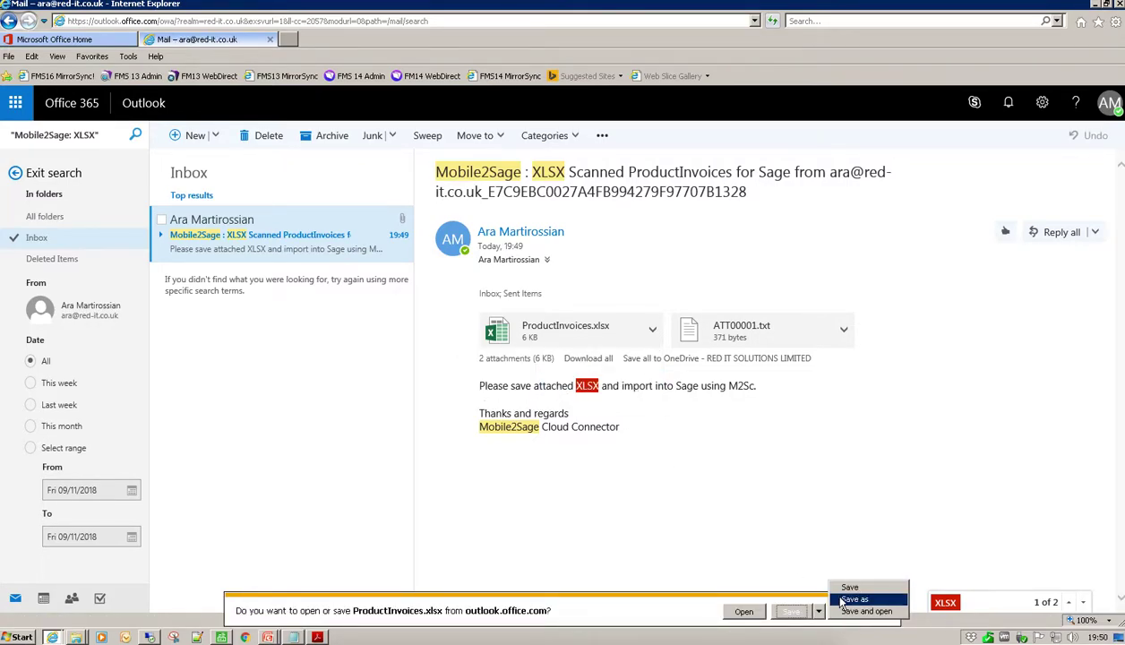
click(855, 598)
click(792, 491)
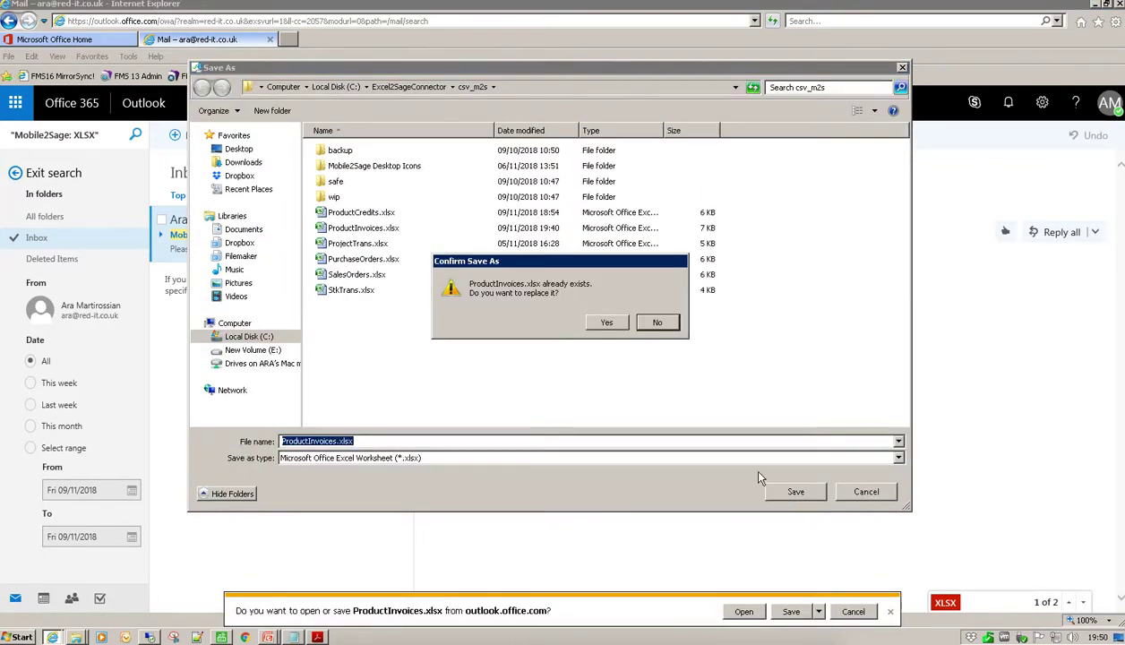
click(604, 324)
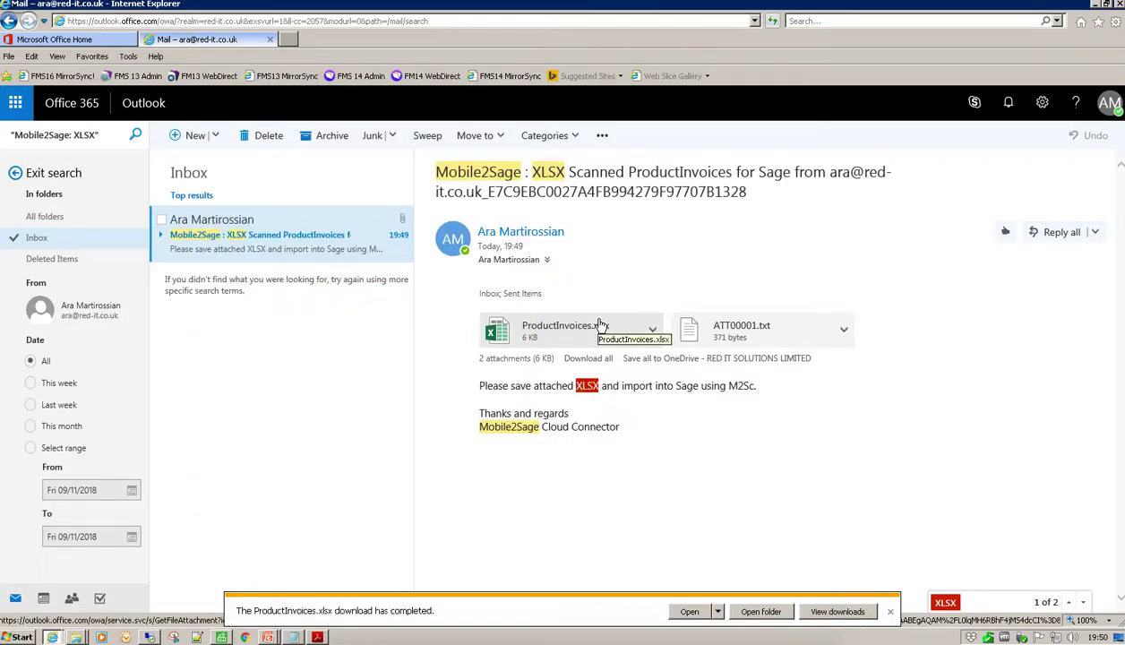
click(77, 637)
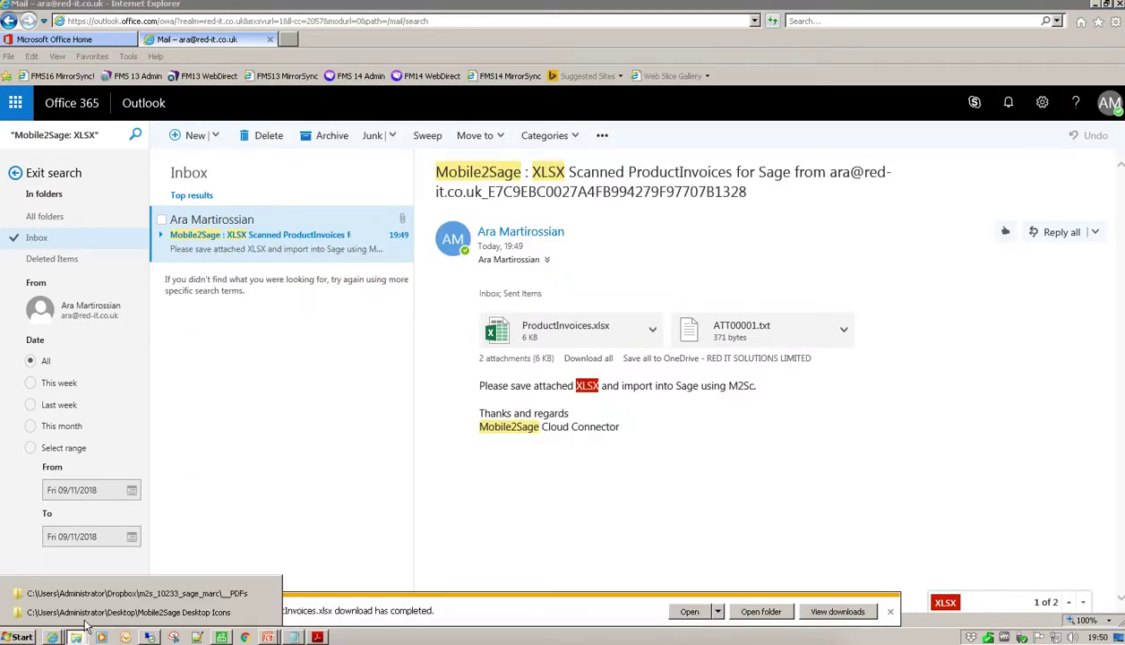
click(85, 611)
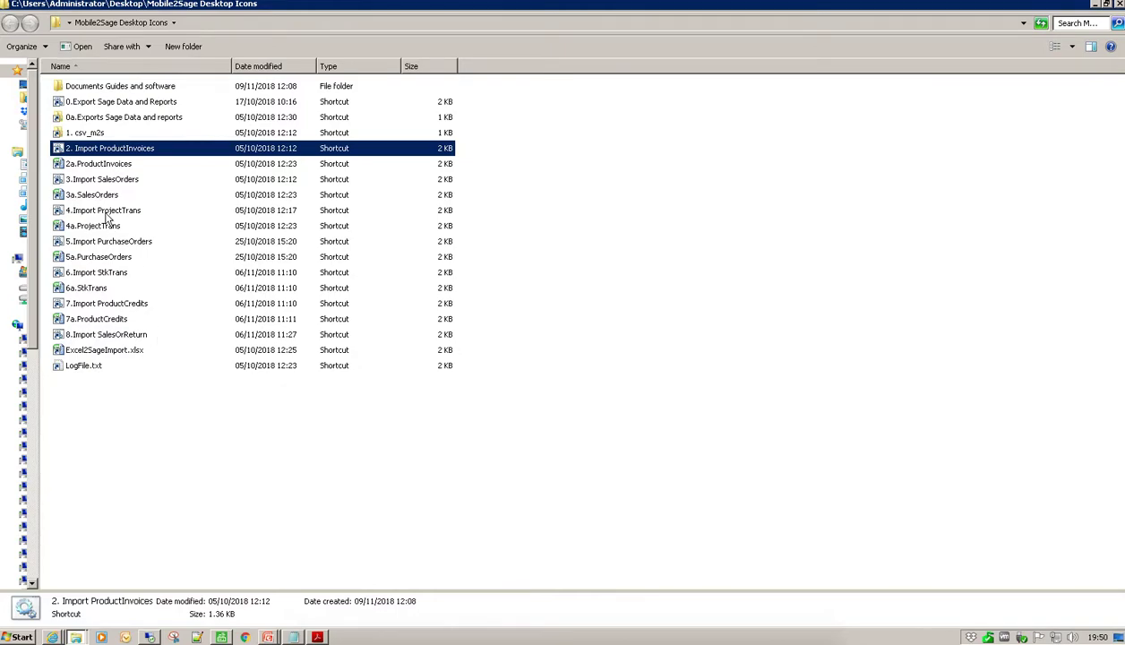
Step: Run '2. Import ProductInvoices' and confirm in the log that invoice 5998 became Sage invoice 40
double_click(68, 152)
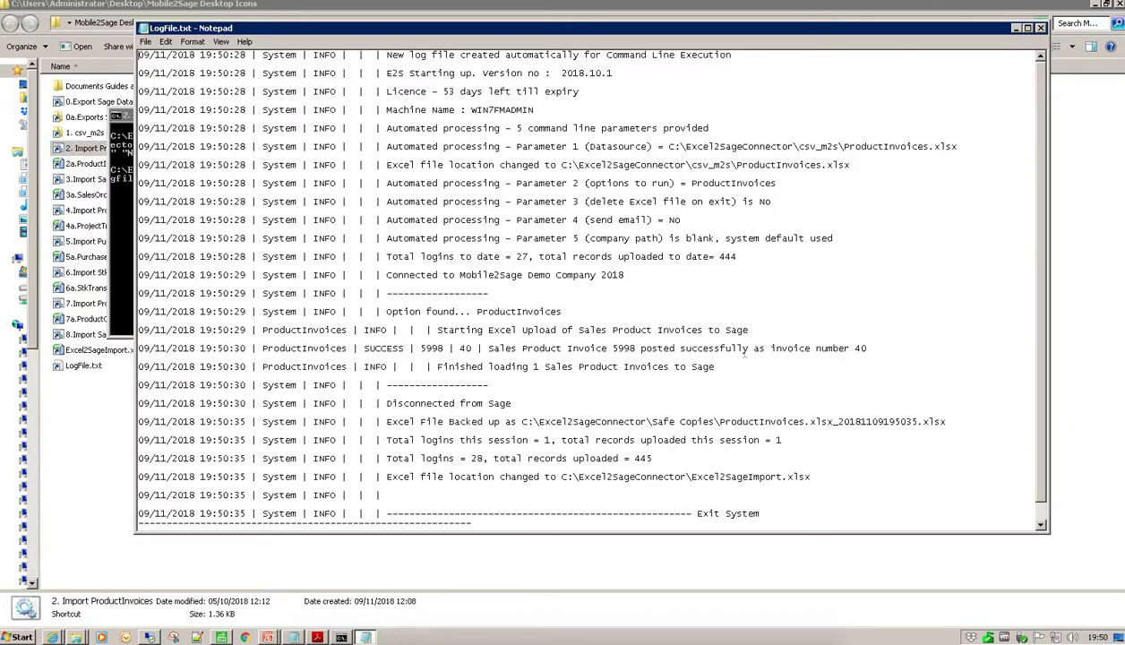
drag(635, 351, 612, 351)
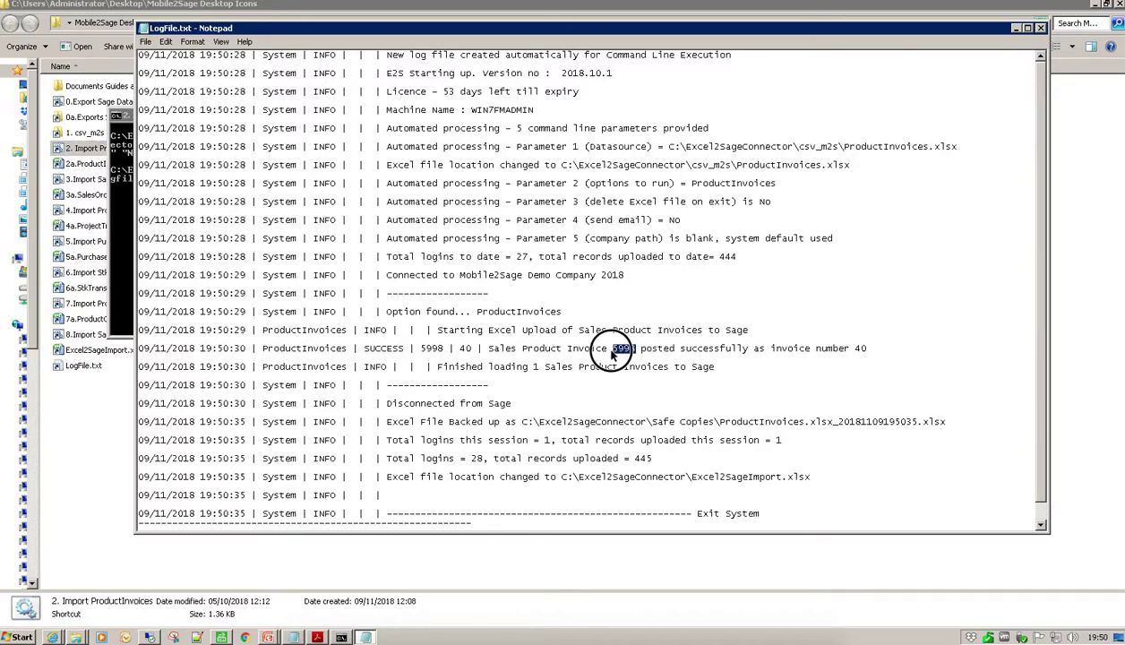
drag(873, 351, 846, 351)
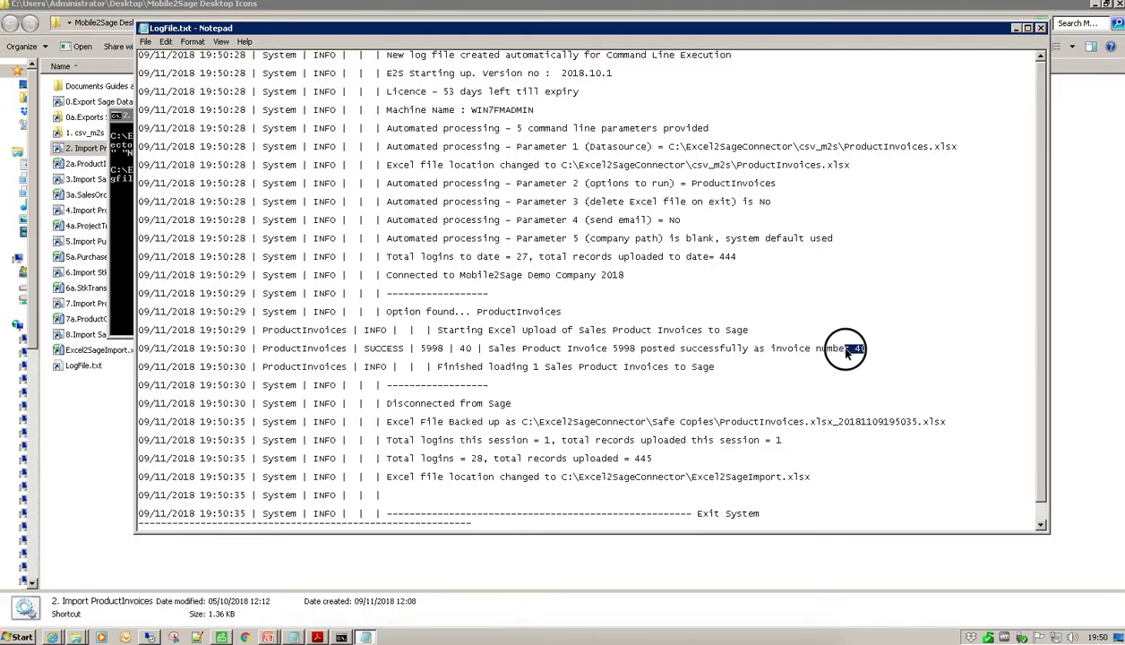
click(1040, 28)
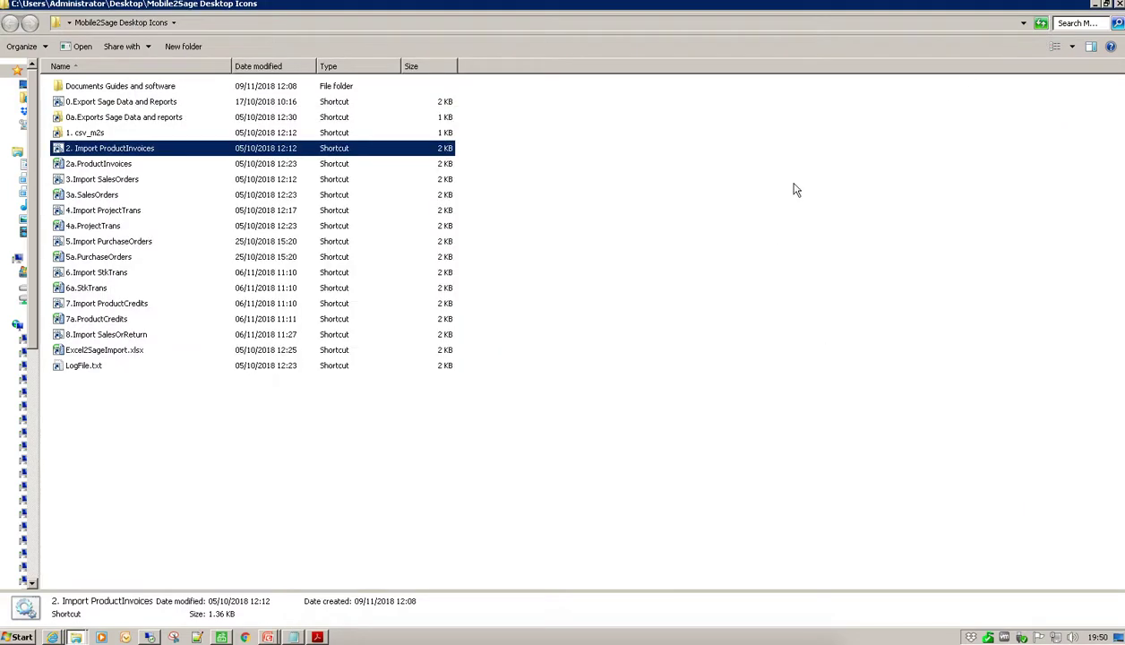
Step: Sort the Sage invoice list by number descending and open invoice 40
click(221, 637)
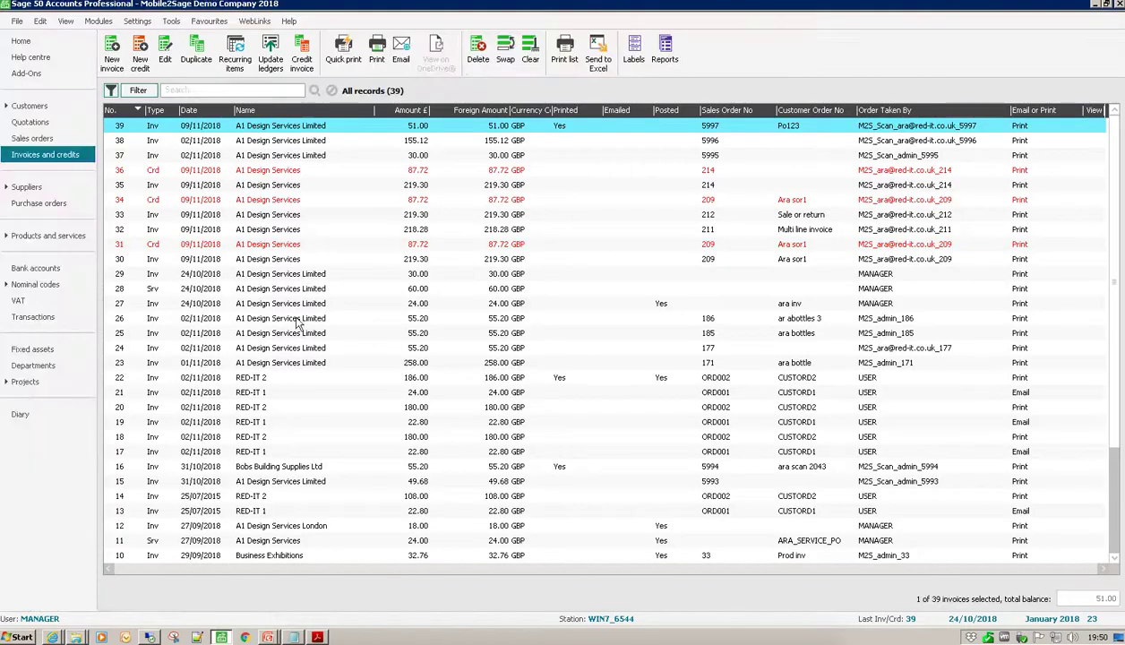
click(125, 114)
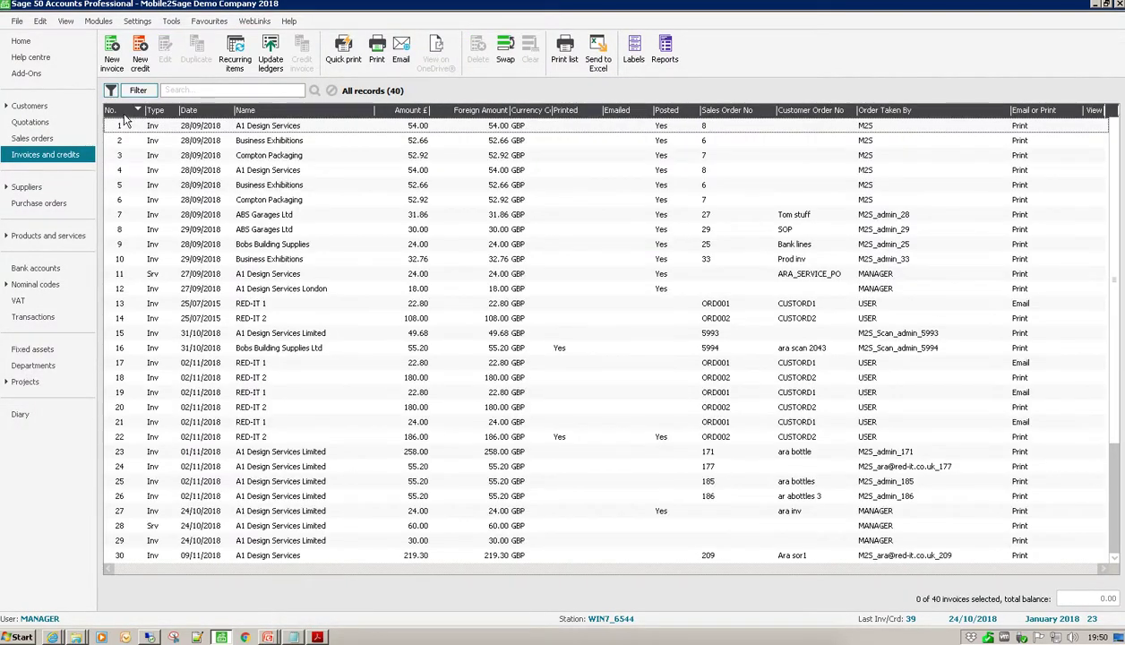
click(125, 112)
click(125, 130)
double_click(125, 130)
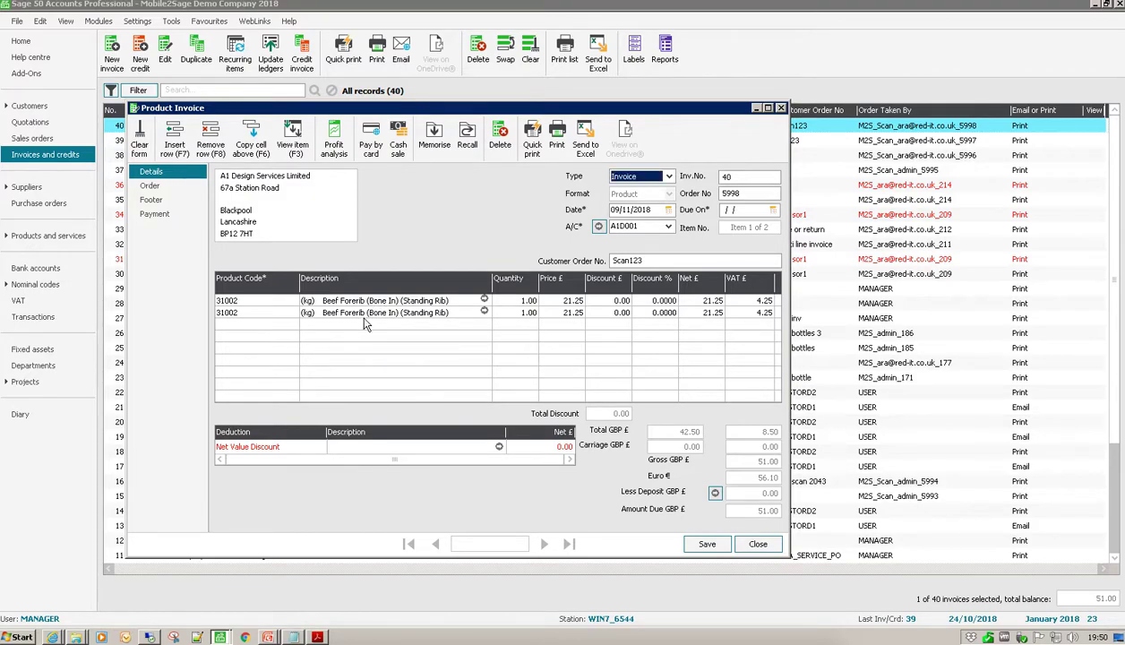
Step: Inspect the first line's comments for batch 224001, use-by and despatch dates without changing them
double_click(474, 301)
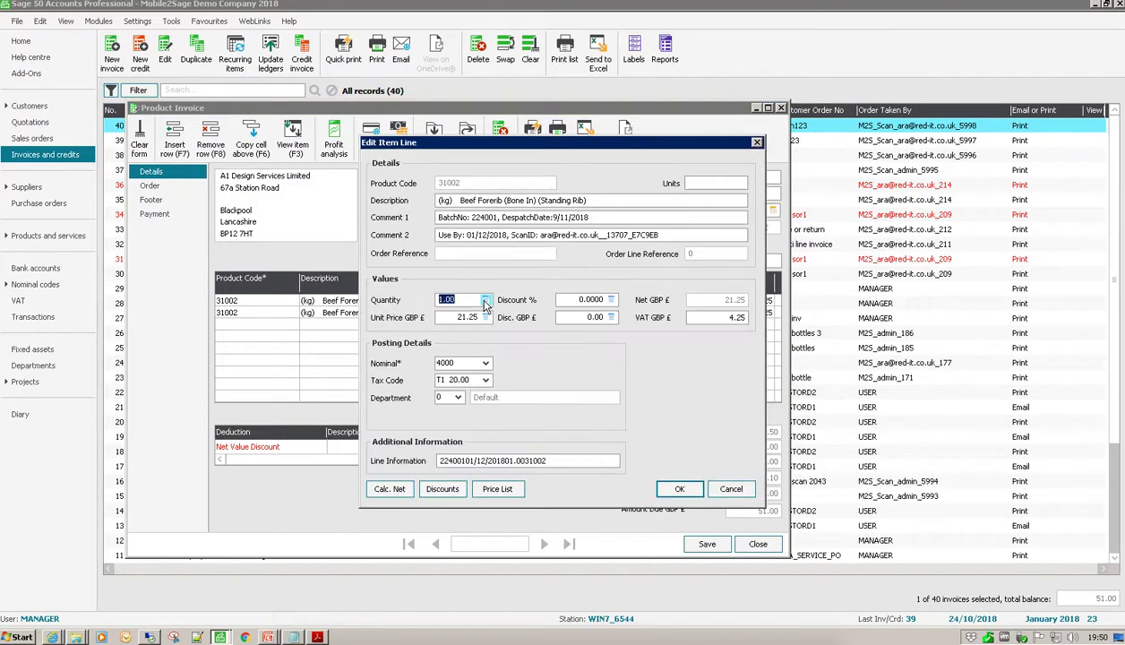
drag(499, 218, 438, 219)
drag(512, 235, 405, 237)
click(593, 220)
drag(591, 218, 503, 219)
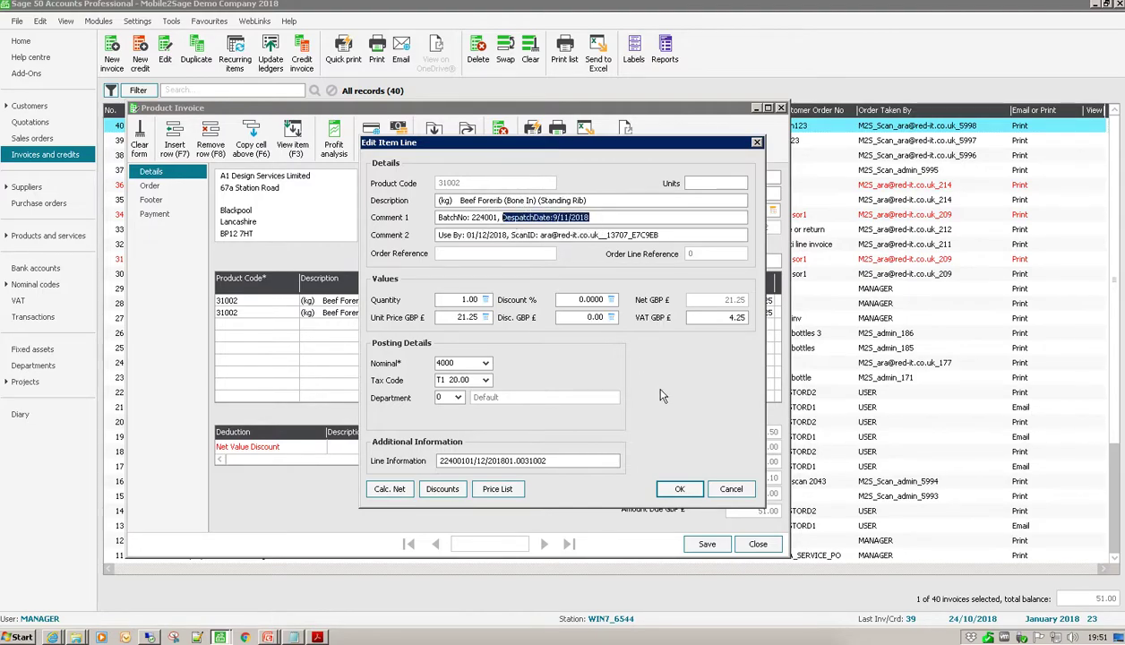
click(731, 488)
Step: View invoice 40's order details, close the invoice, and bring up its print layouts
click(167, 185)
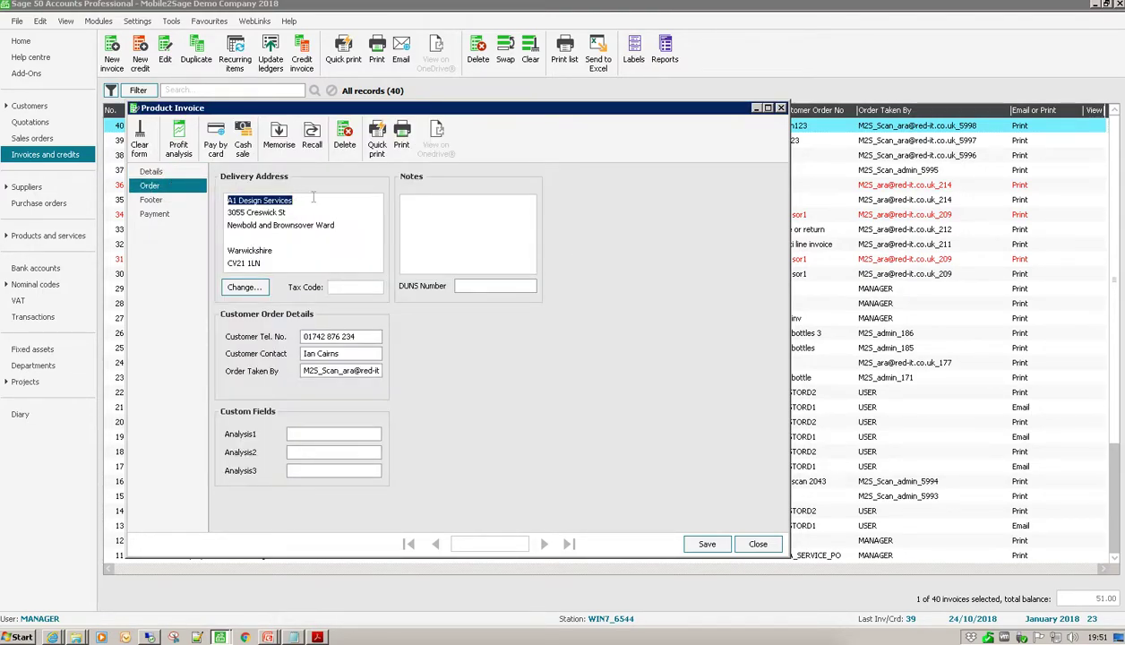
click(753, 542)
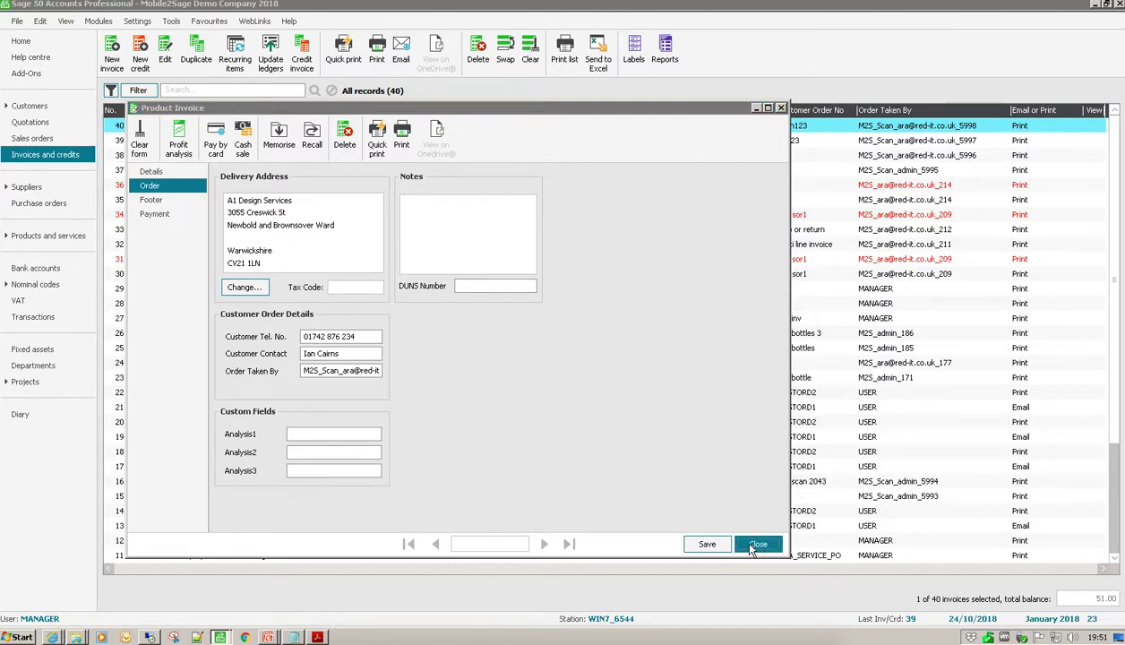
click(377, 51)
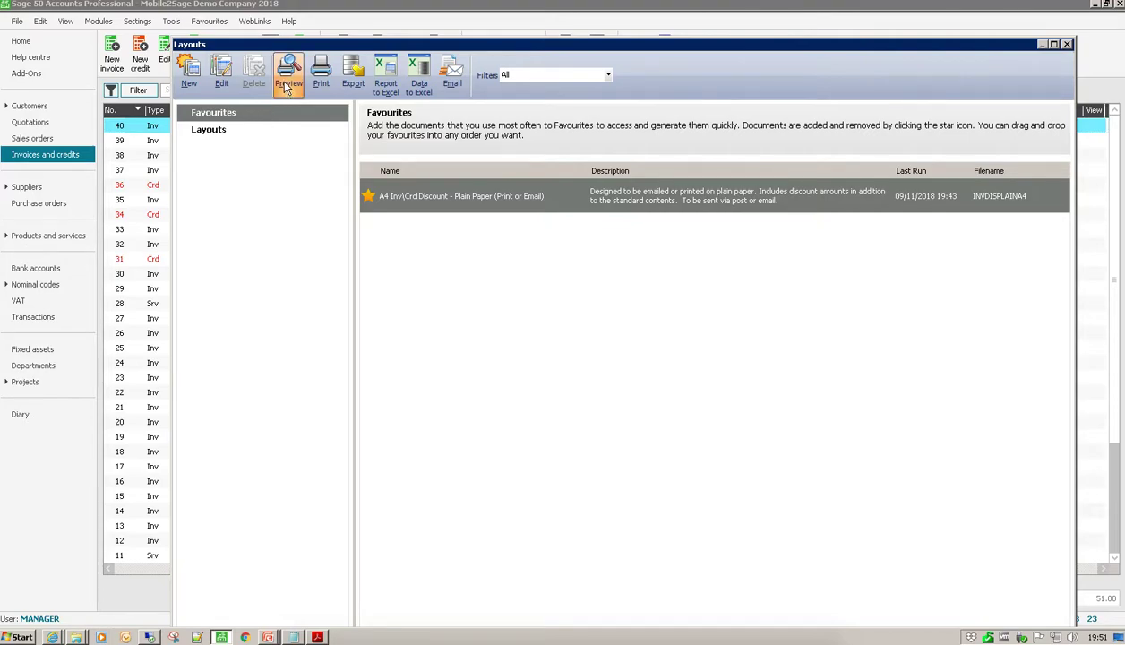
Step: Preview invoice 40 in the A4 Inv\Crd Discount layout, enlarged to show both Beef Forerib lines
click(288, 84)
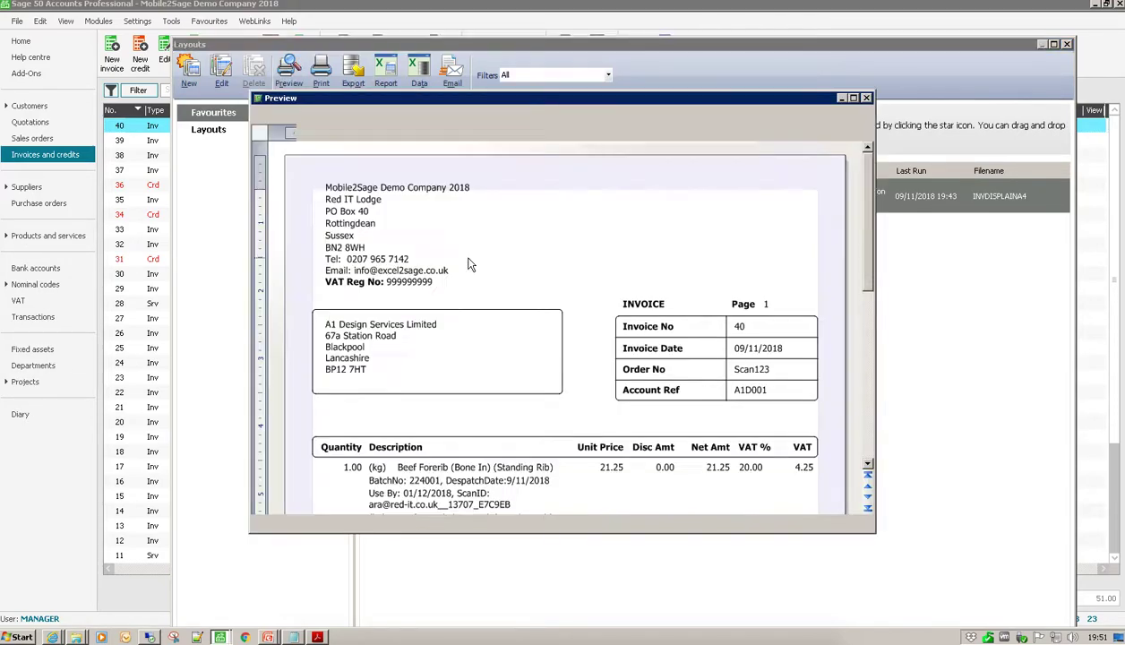
drag(394, 97, 380, 43)
drag(856, 478, 945, 618)
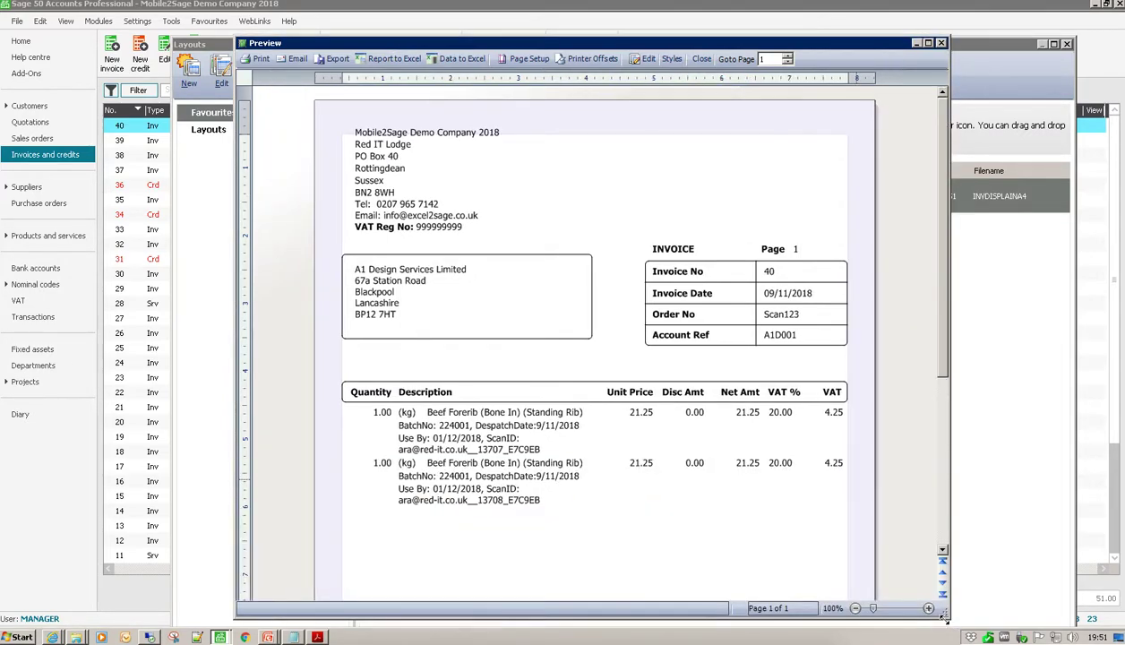